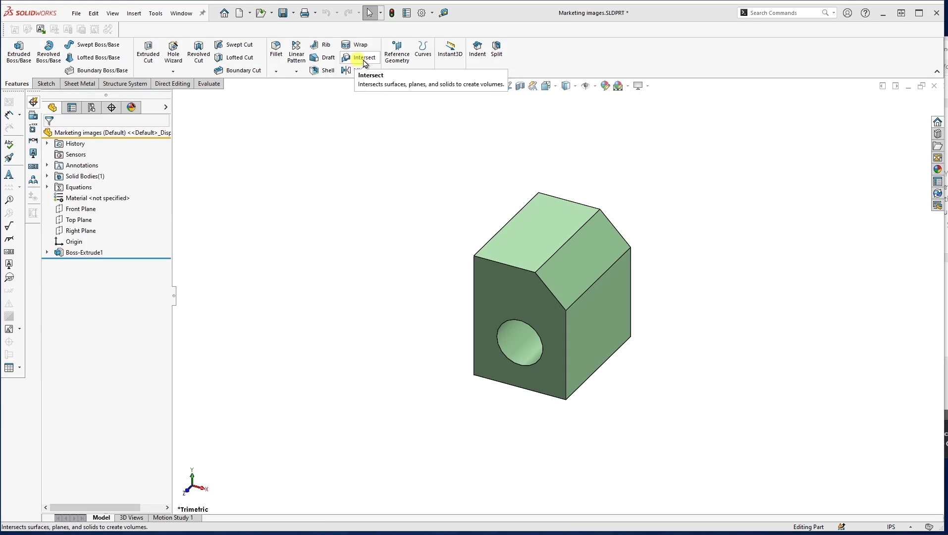
Open the Plane PropertyManager from Reference Geometry on the Features tab
click(402, 63)
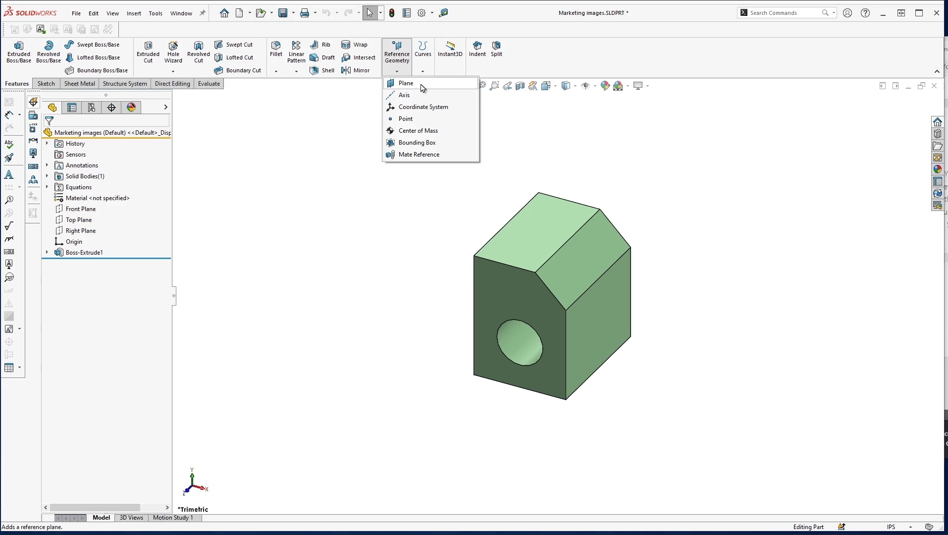
click(422, 85)
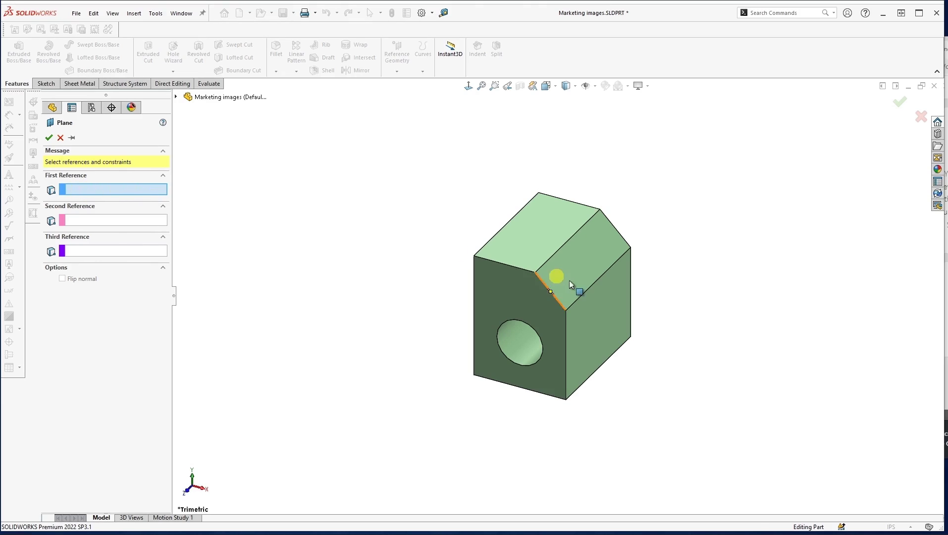
Create Plane1 offset 0.500in from the block's front face
click(514, 290)
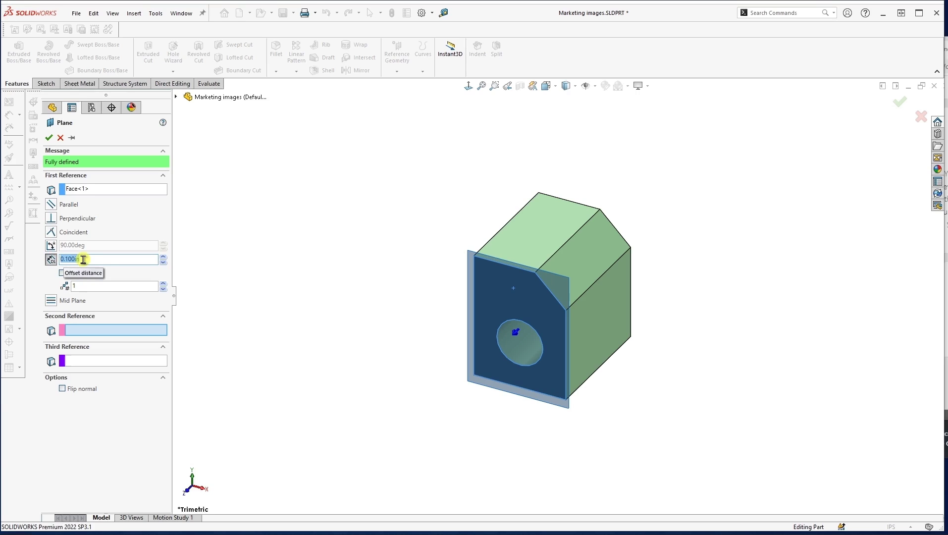
click(52, 259)
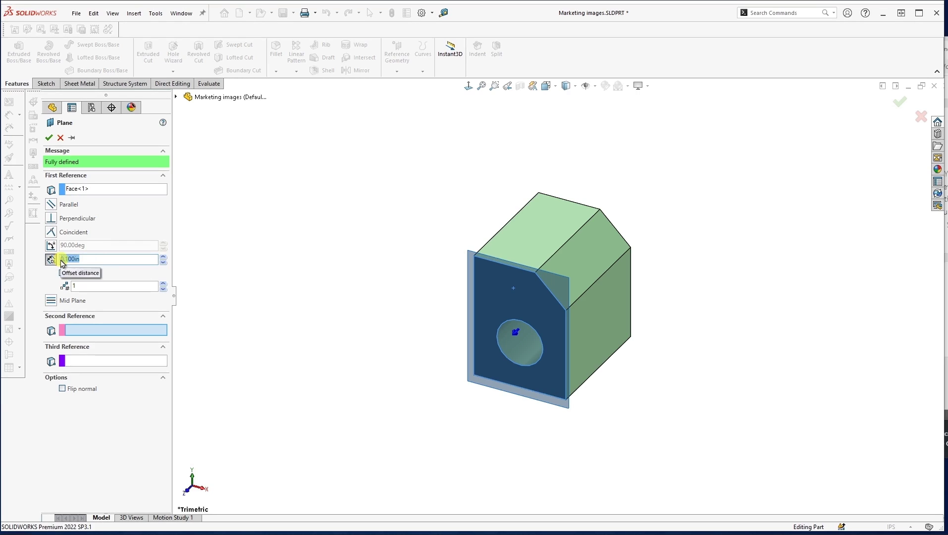
text(0.5)
click(164, 226)
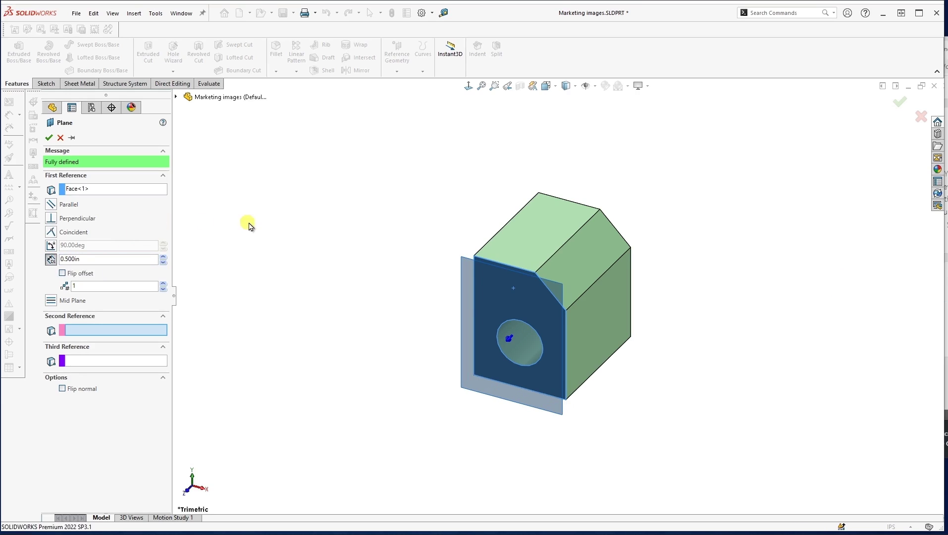
click(49, 139)
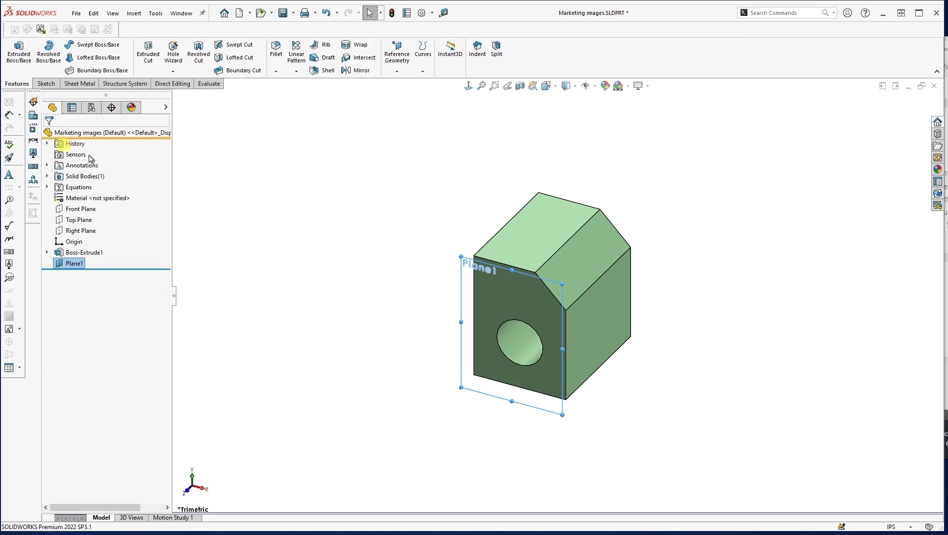
click(323, 304)
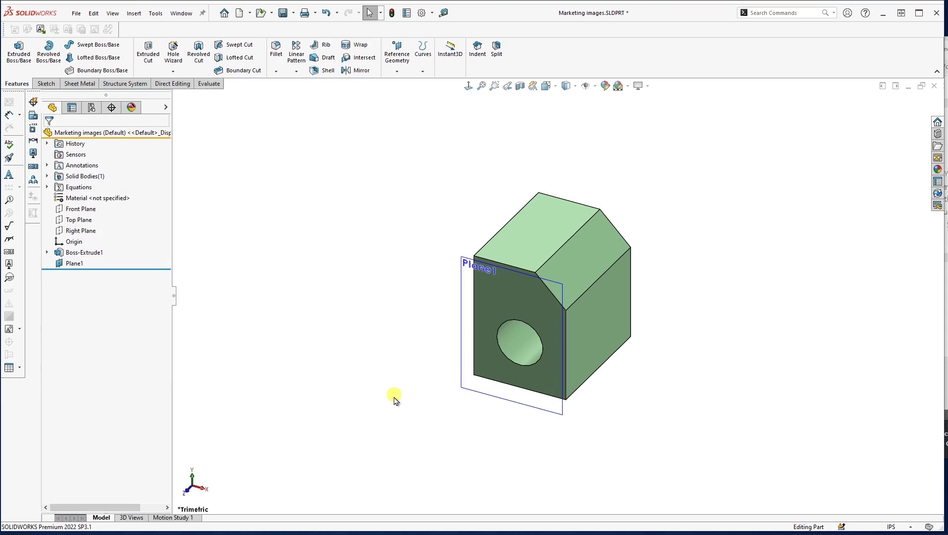
Inspect Plane1 side-on, restore the previous view, and undo Plane1
middle_drag(391, 396, 312, 315)
key(Escape)
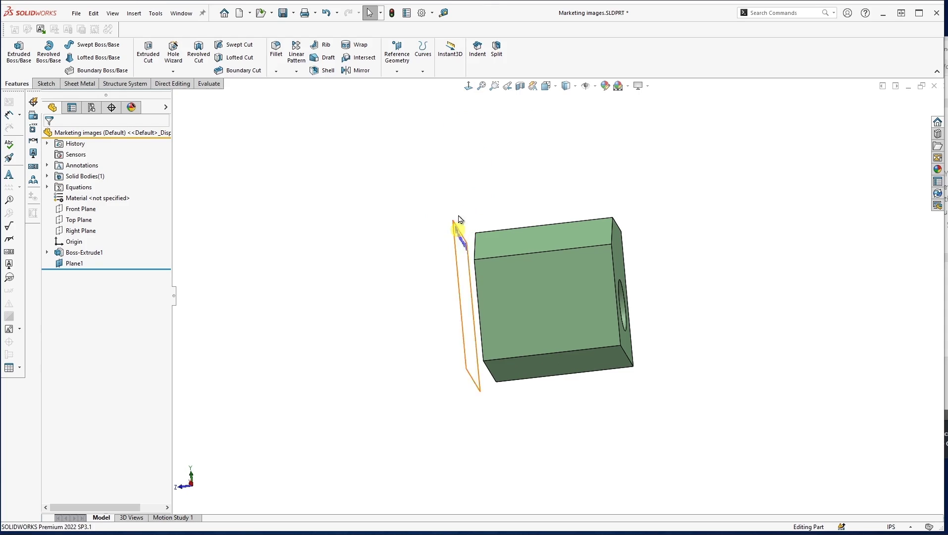
click(507, 87)
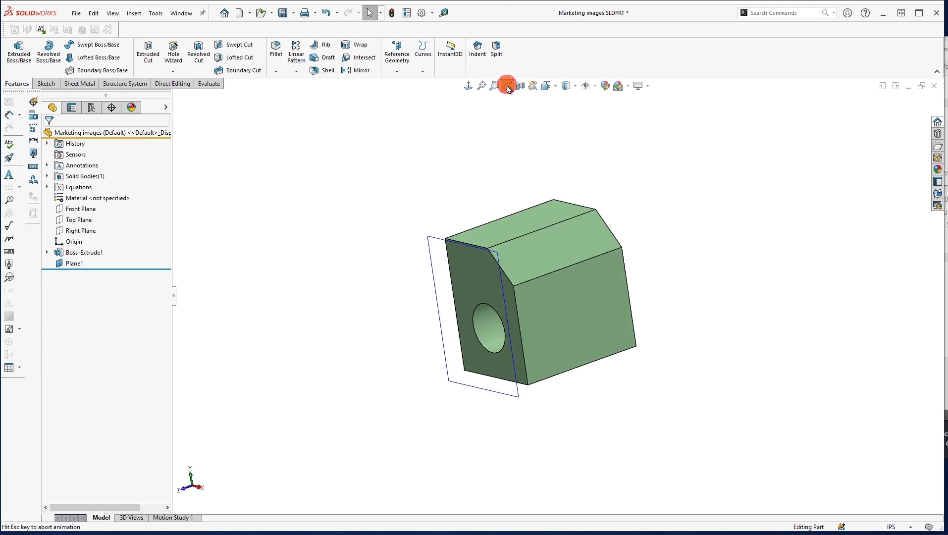
click(326, 12)
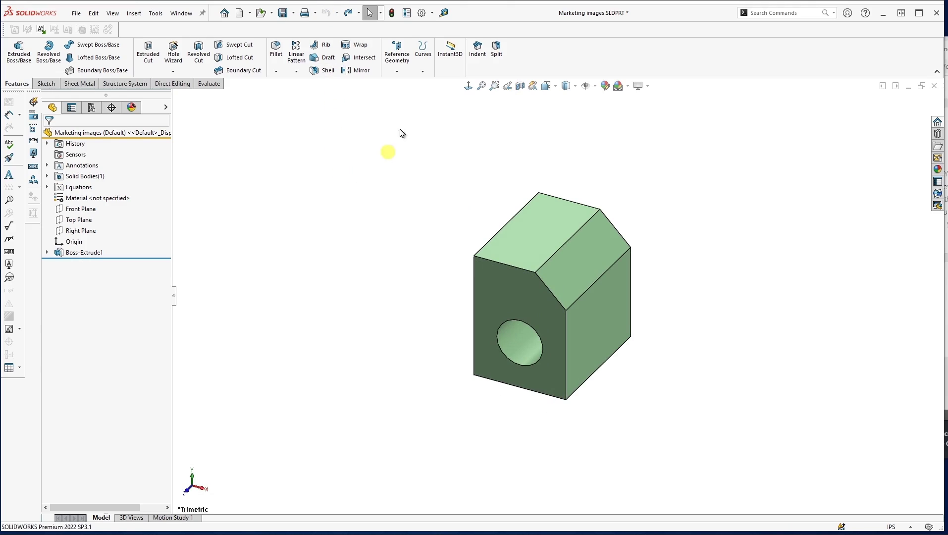
Create five offset planes, Plane2–Plane6, 0.5in apart from the block's front face
click(402, 59)
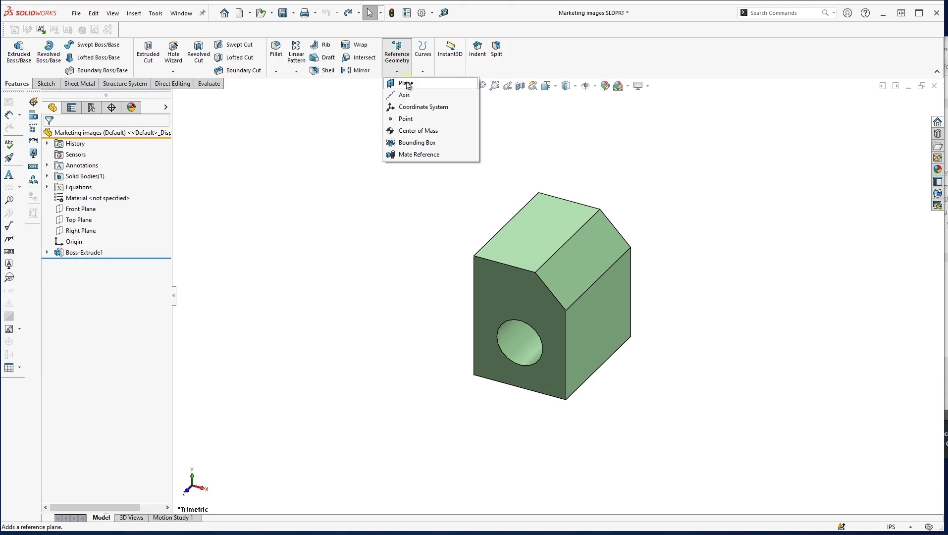
click(407, 84)
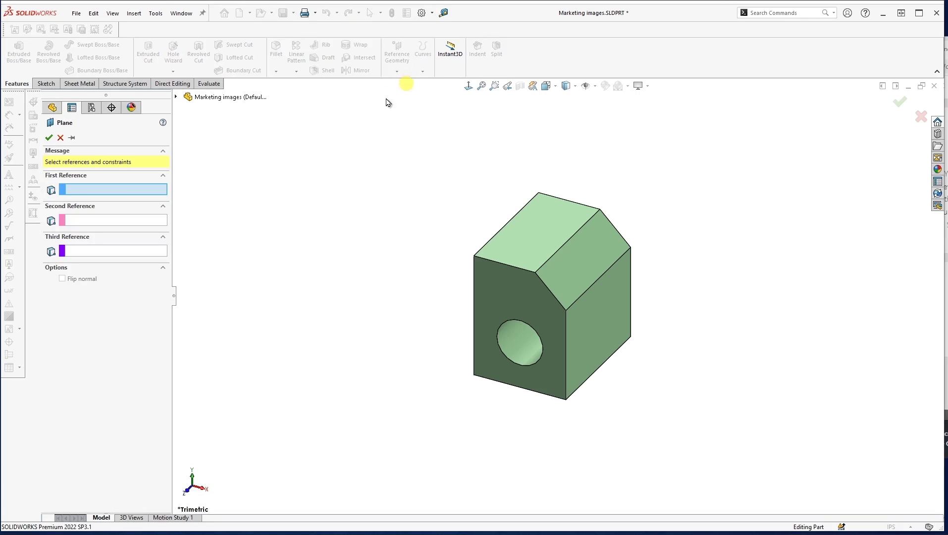
click(507, 278)
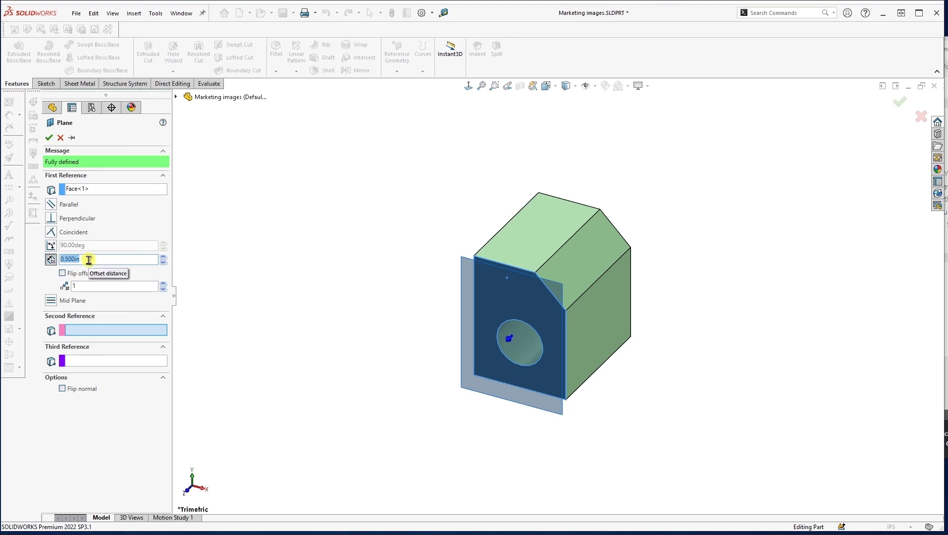
click(164, 286)
click(164, 285)
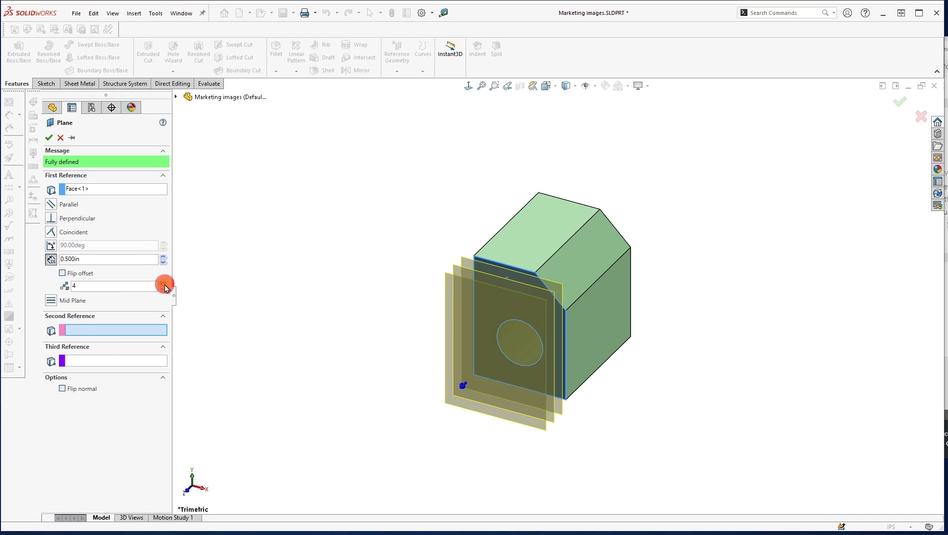
click(164, 286)
click(164, 286)
middle_drag(354, 340, 288, 281)
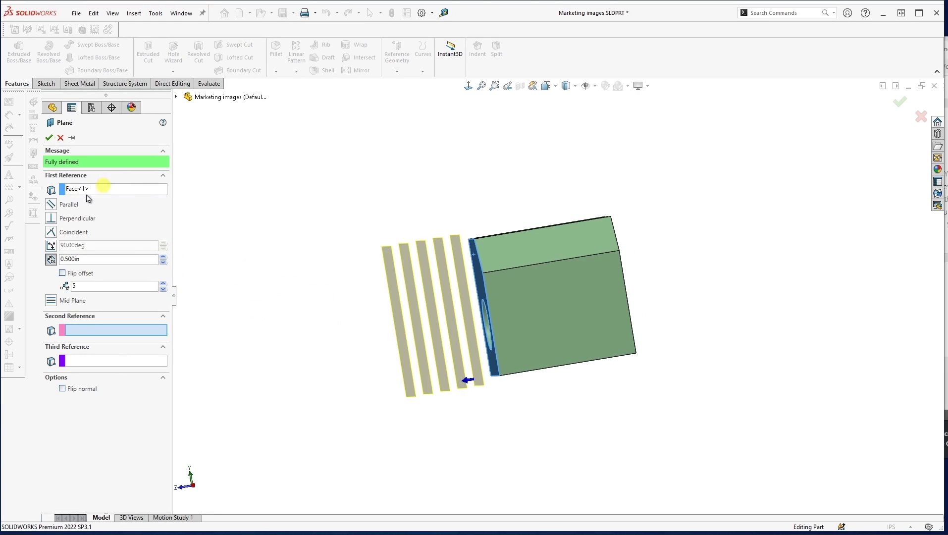
click(49, 138)
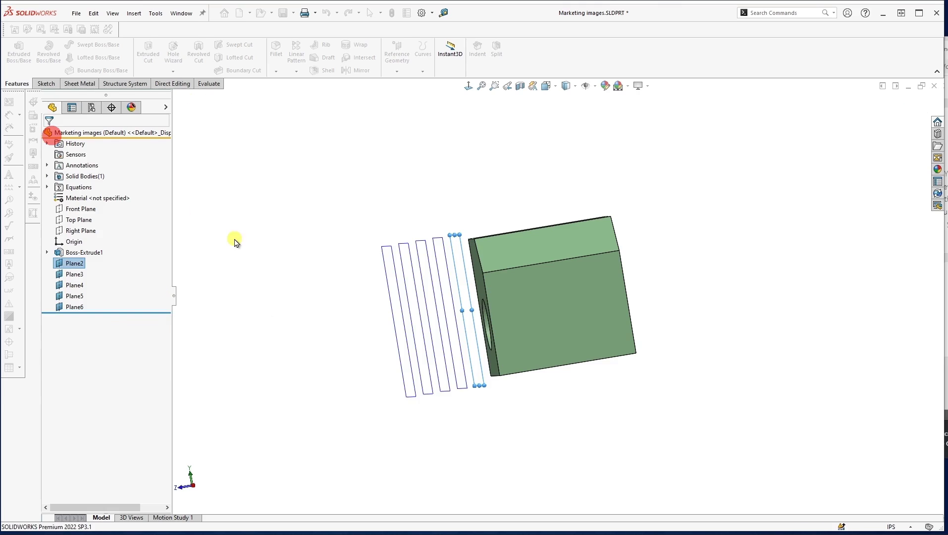
click(295, 273)
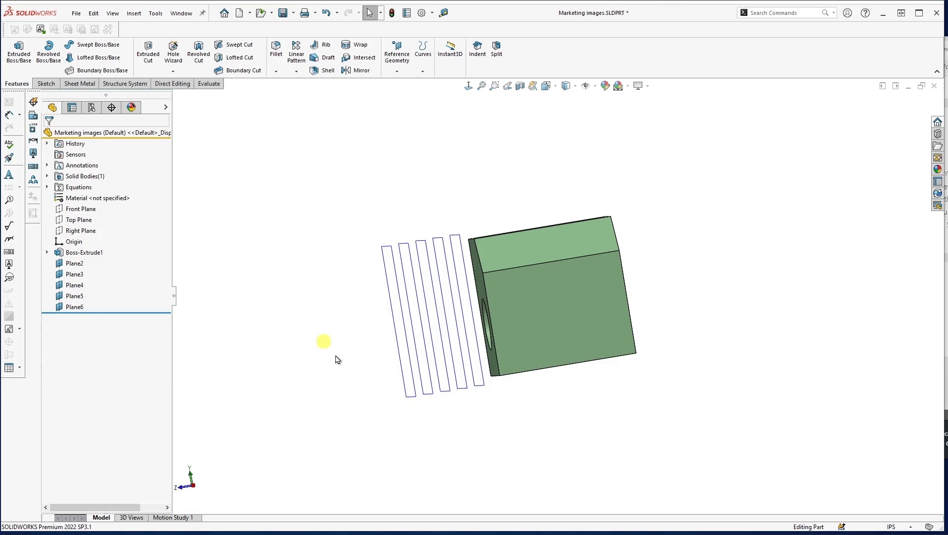
Inspect Plane2–Plane6 from several angles, then undo the five patterned planes
middle_drag(362, 368, 383, 414)
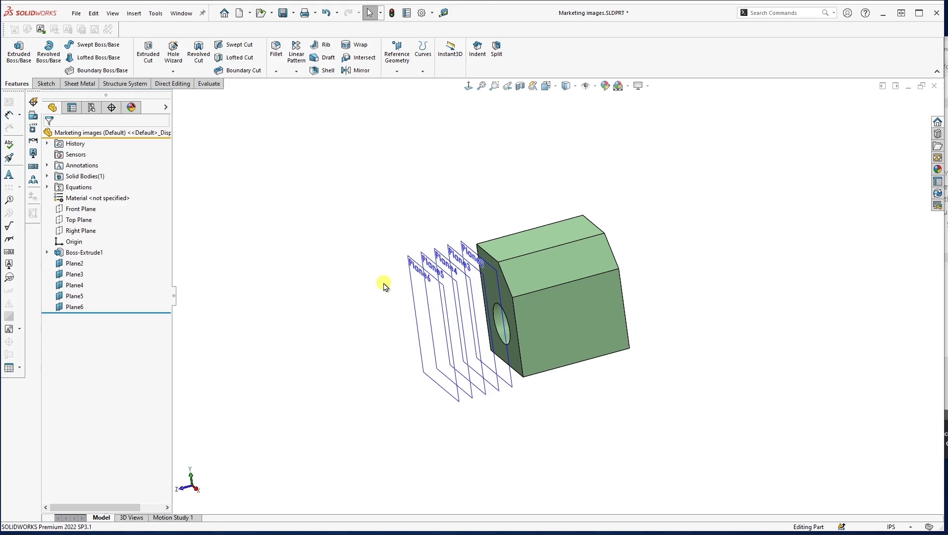
middle_drag(362, 354, 332, 328)
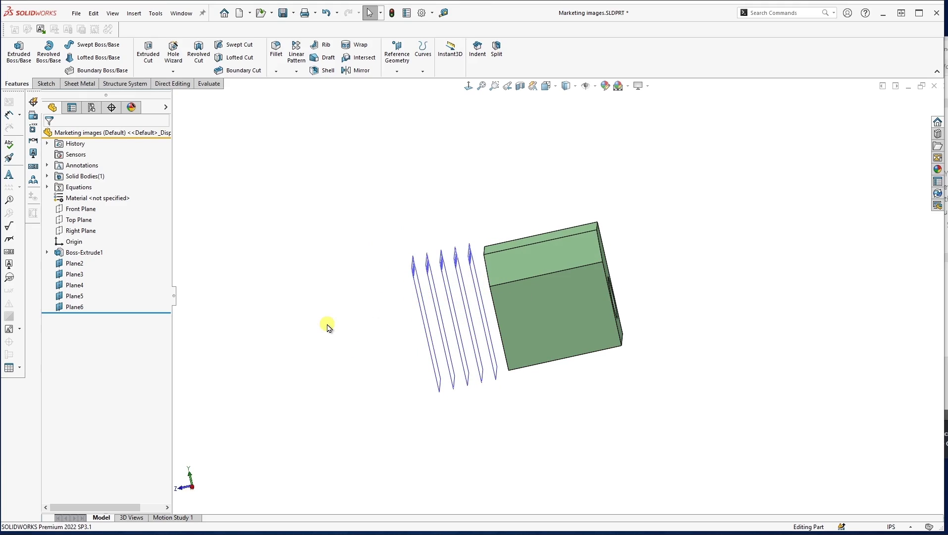
middle_drag(328, 324, 360, 336)
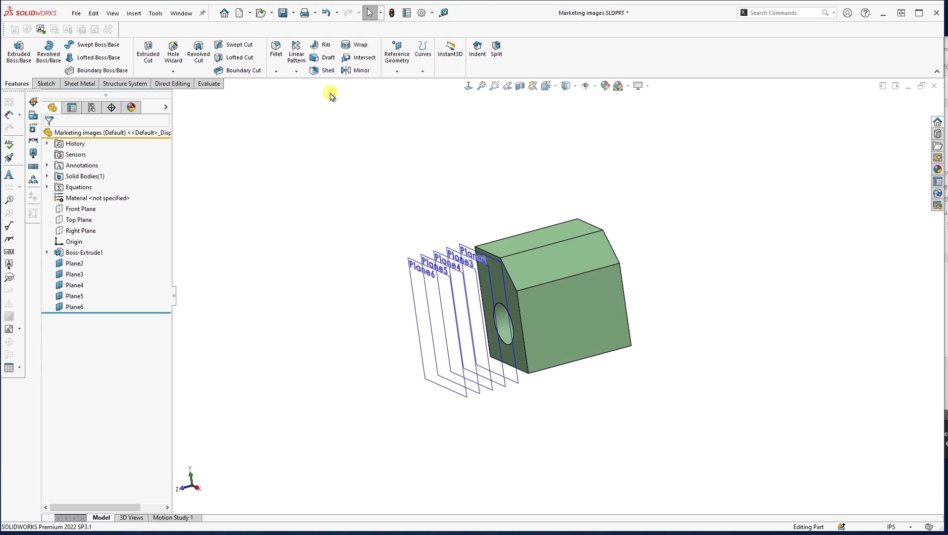
click(329, 14)
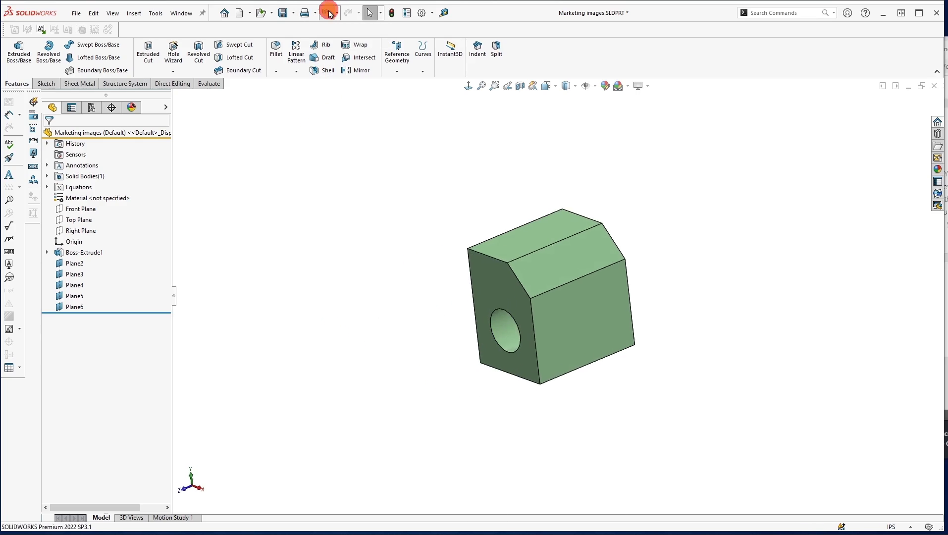
click(398, 52)
click(418, 84)
click(115, 191)
click(567, 256)
middle_drag(610, 345, 626, 298)
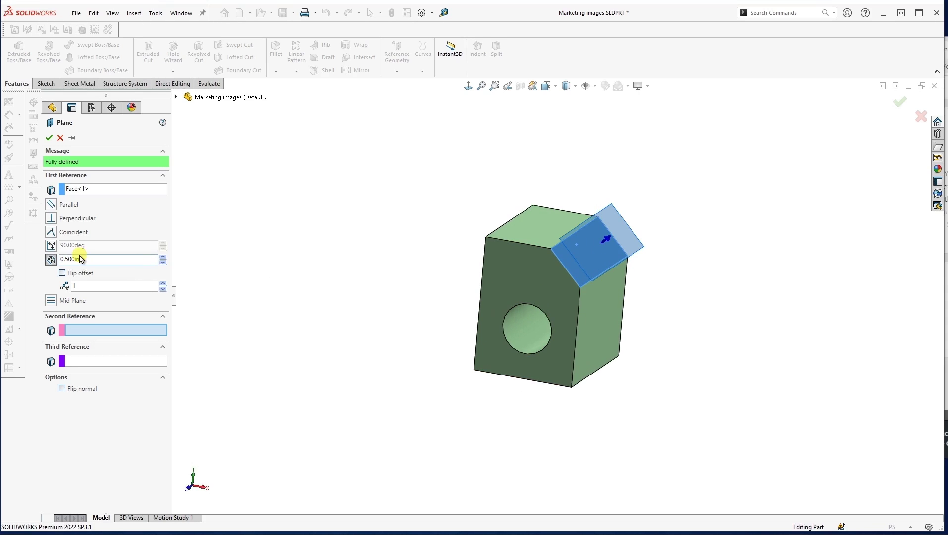
click(507, 87)
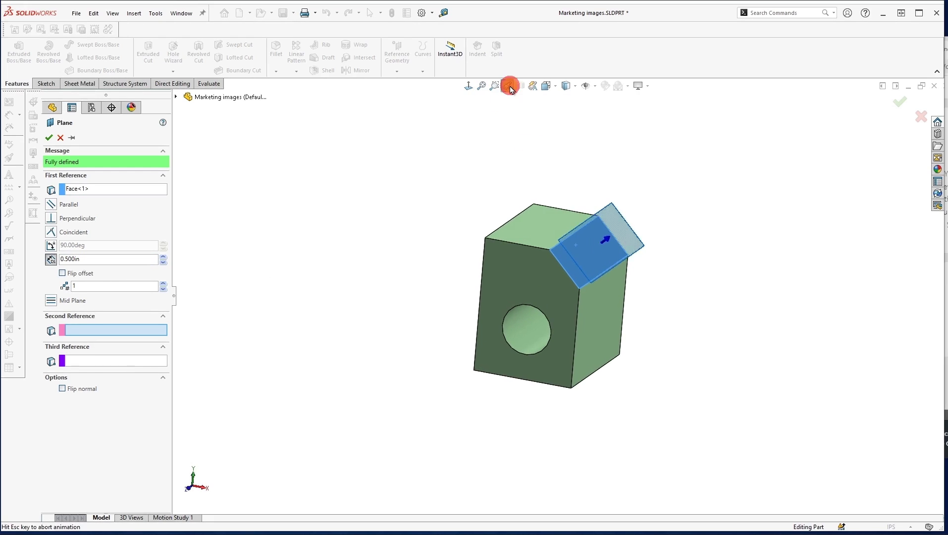
click(60, 138)
click(308, 212)
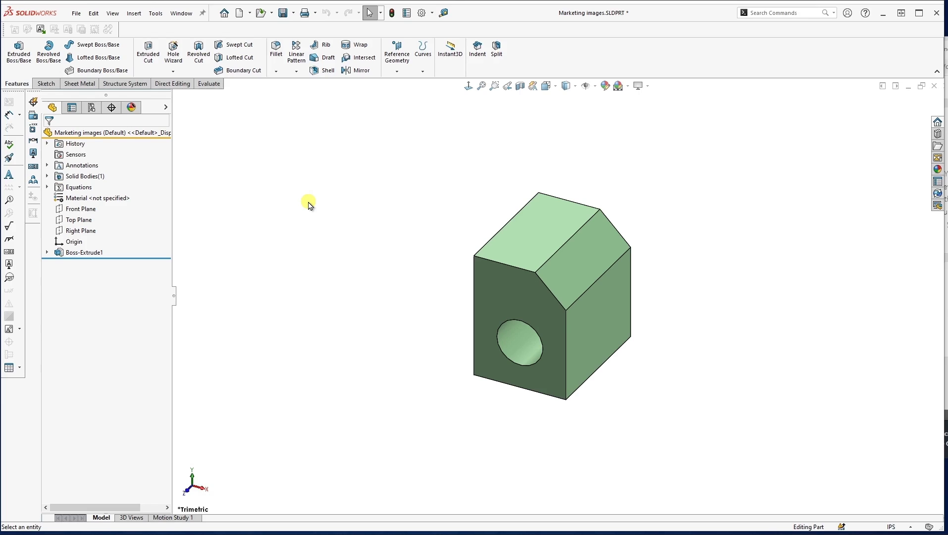
Show the default planes and Ctrl-drag the Right Plane into Plane7, 3.44in beside the block
key(ctrl+shift+p)
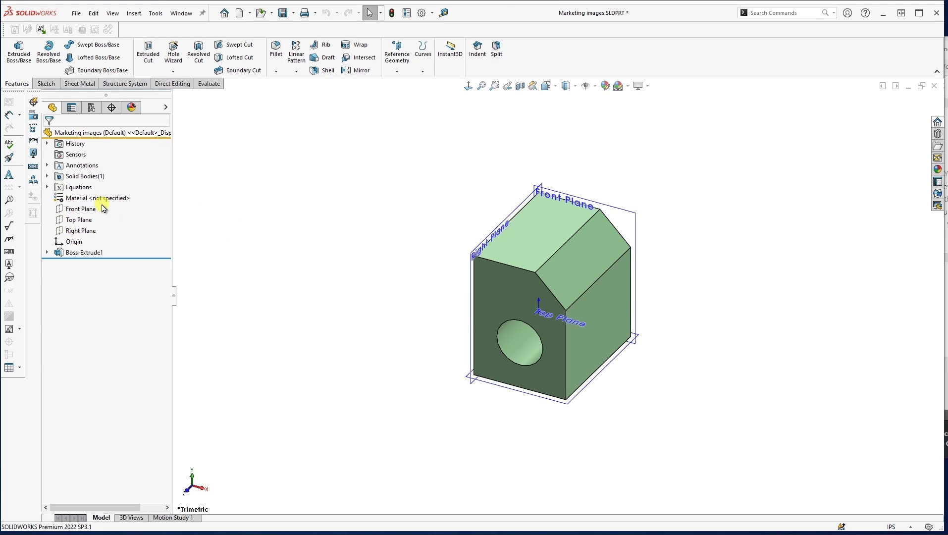
middle_drag(476, 223, 452, 226)
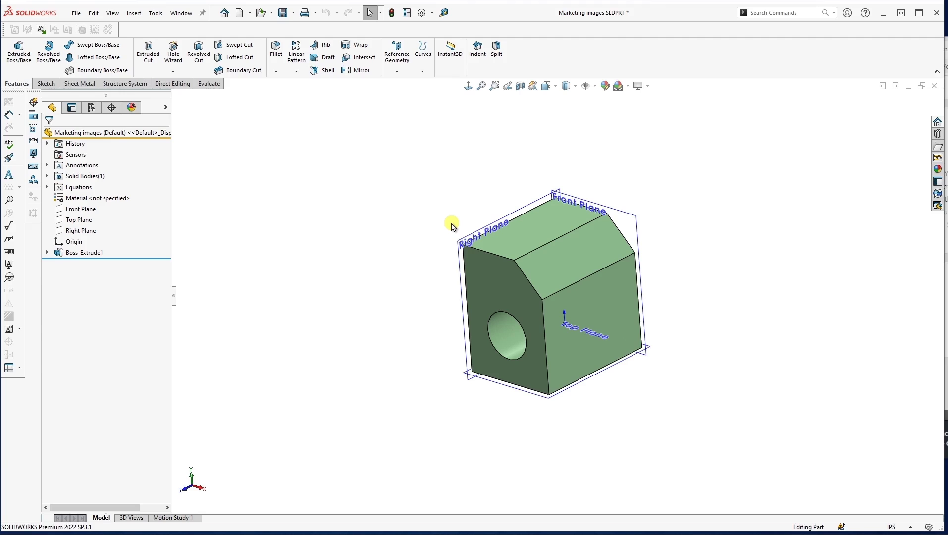
key(ctrl)
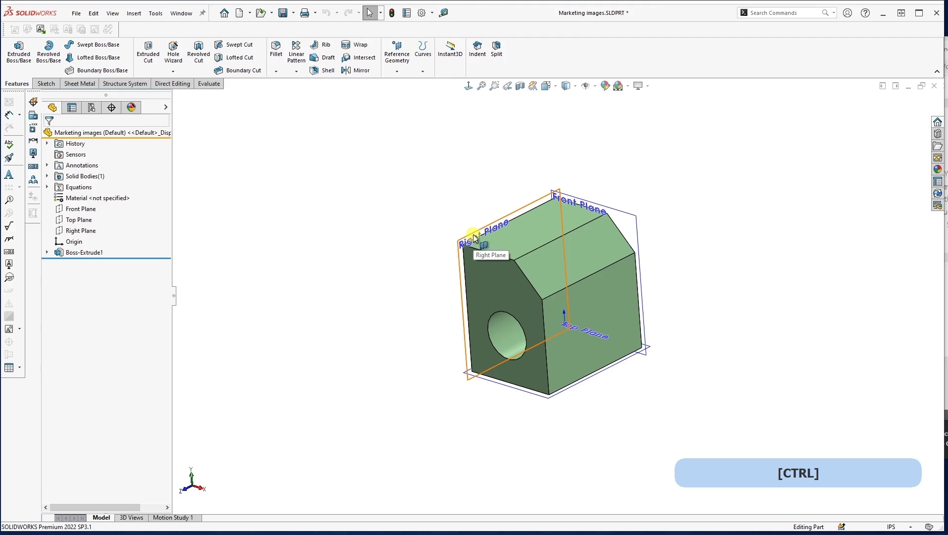
ctrl+drag(472, 233, 389, 198)
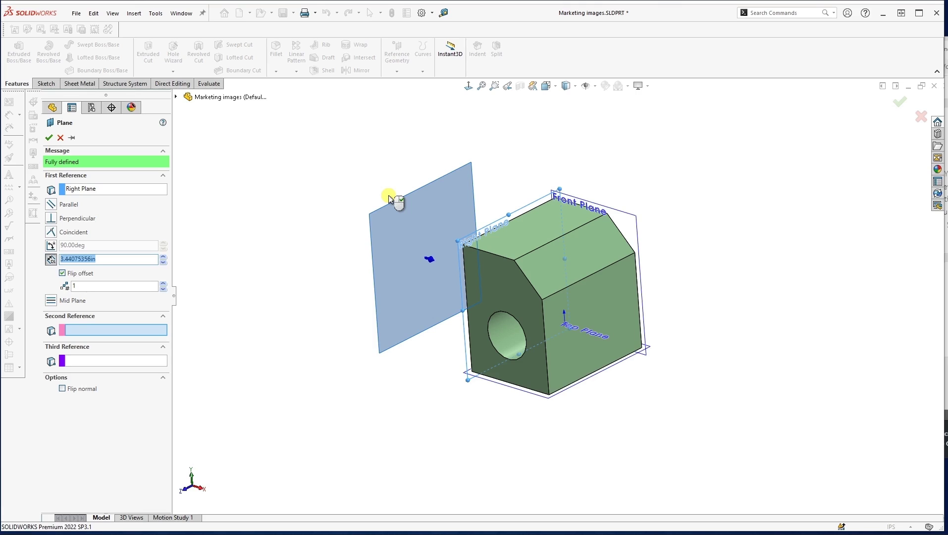
right_click(389, 198)
middle_drag(364, 387, 460, 369)
key(Escape)
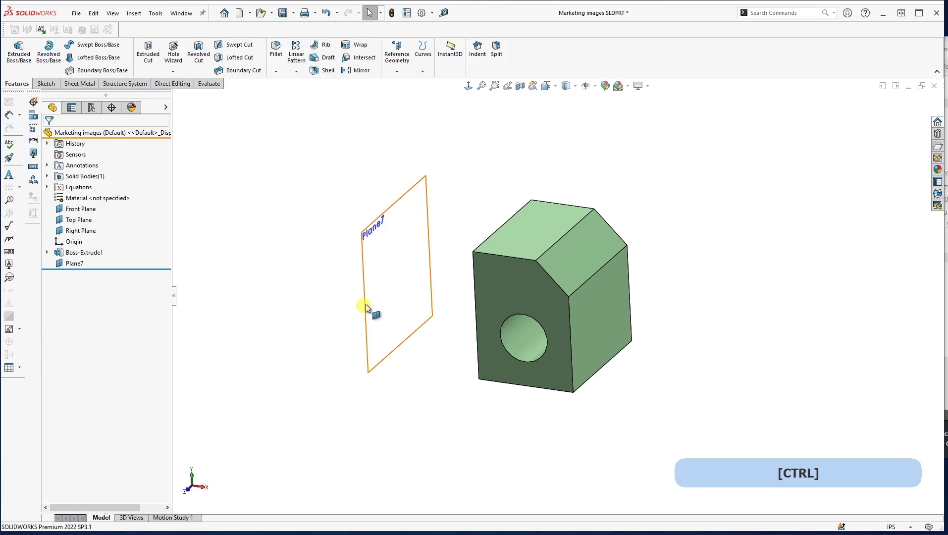
Create Plane8 from Plane7 and the block's right face, then select both references
ctrl+drag(365, 304, 283, 282)
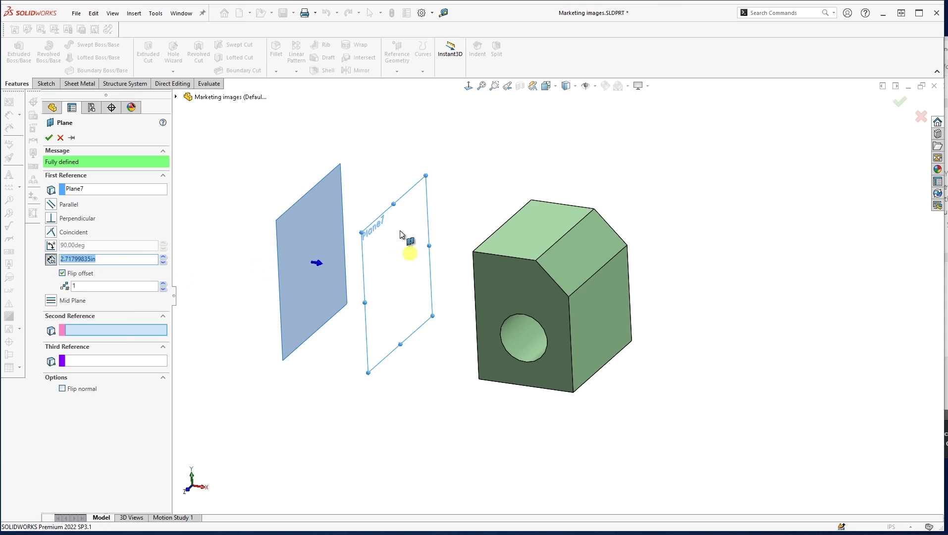
click(127, 330)
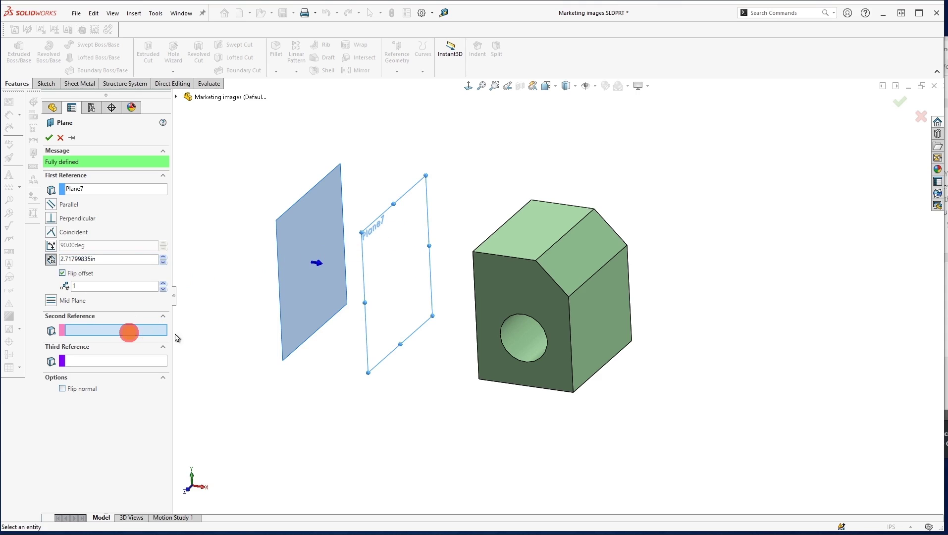
click(606, 297)
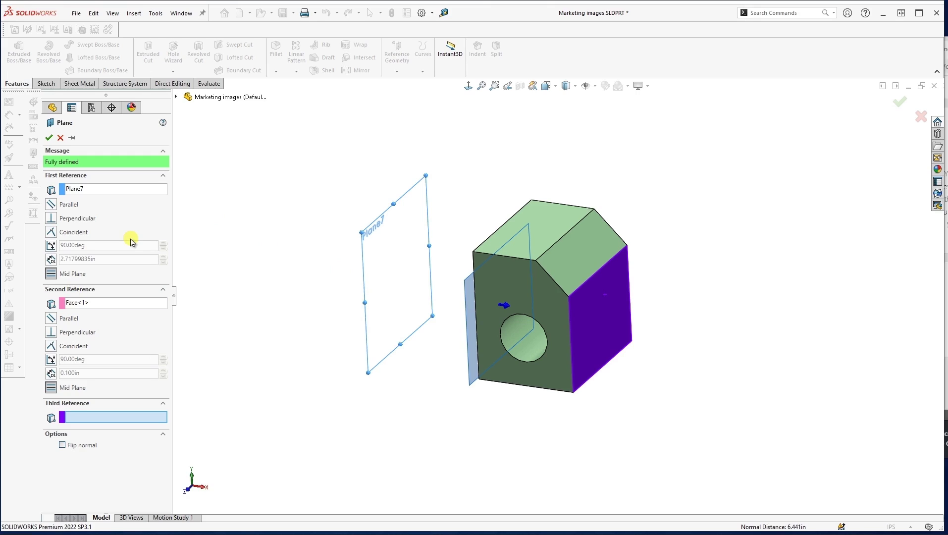
click(48, 138)
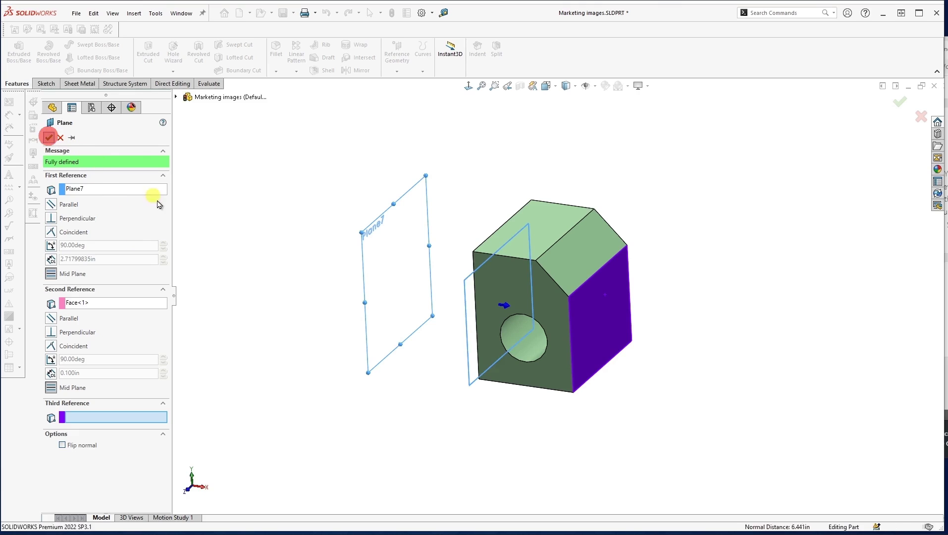
middle_drag(462, 387, 478, 339)
click(381, 305)
click(601, 303)
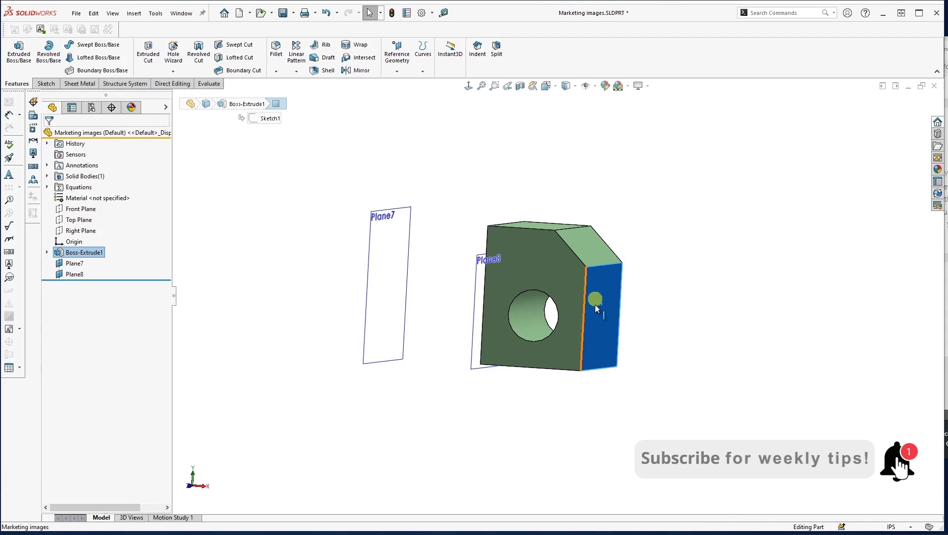
click(672, 388)
middle_drag(657, 356, 657, 355)
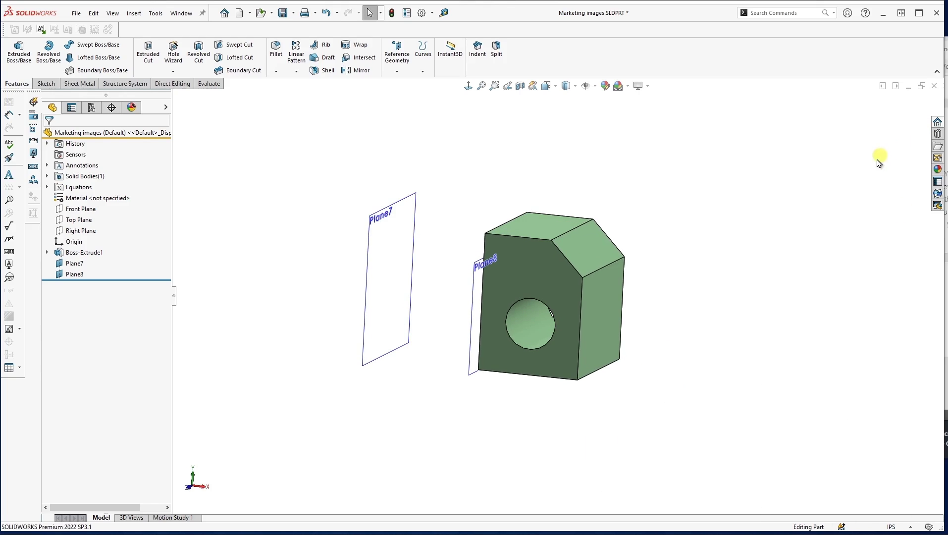